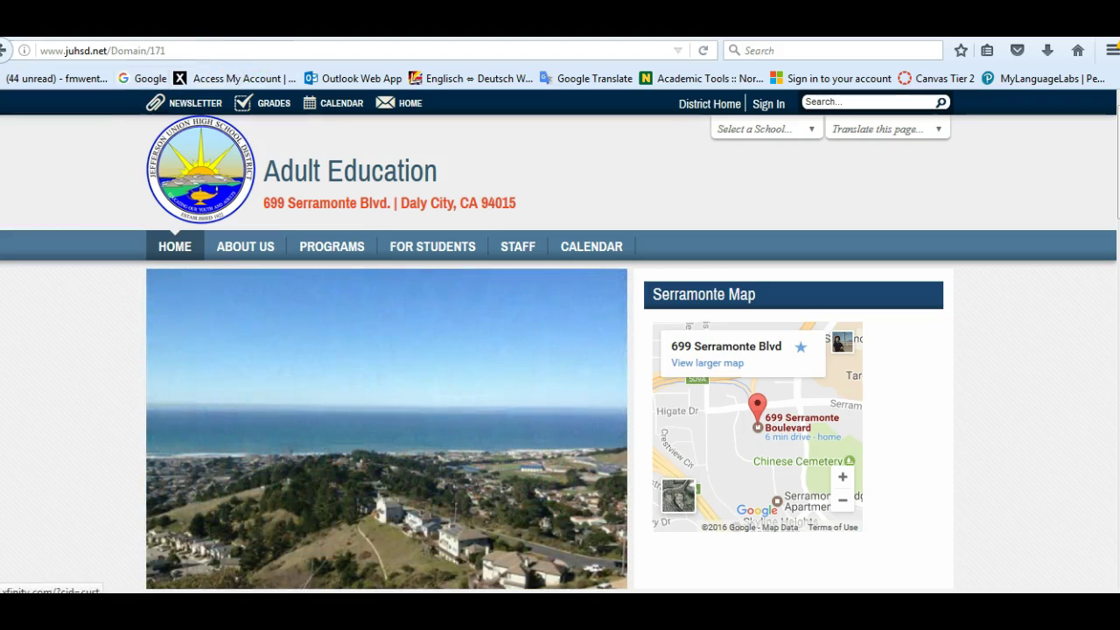
Go to the website adultedcourses.org.
click(258, 50)
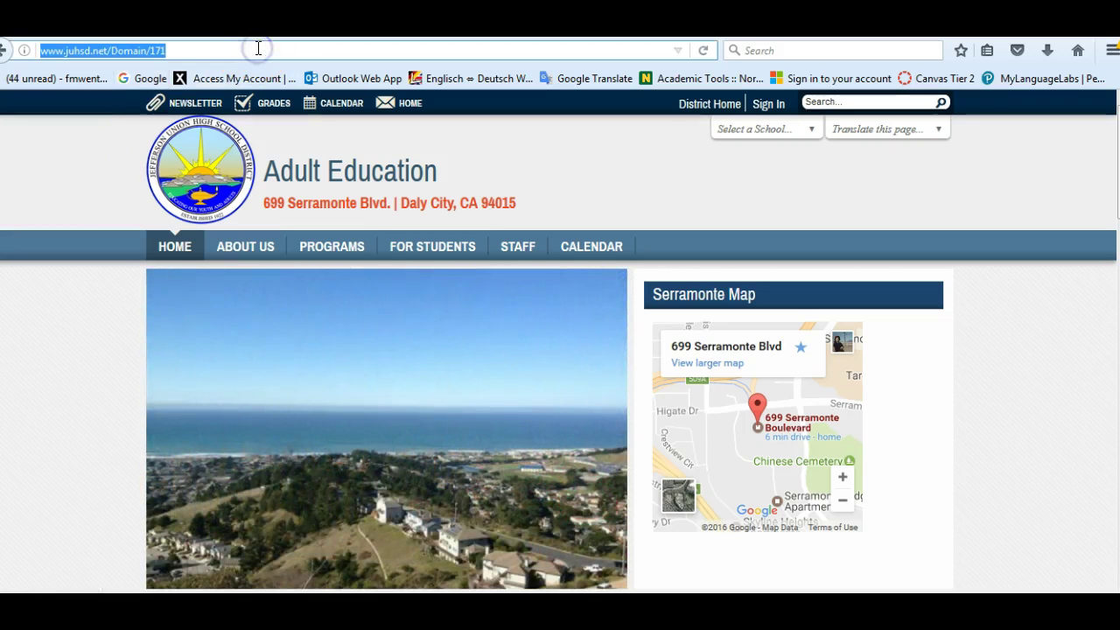
text(adultedcourses.org/)
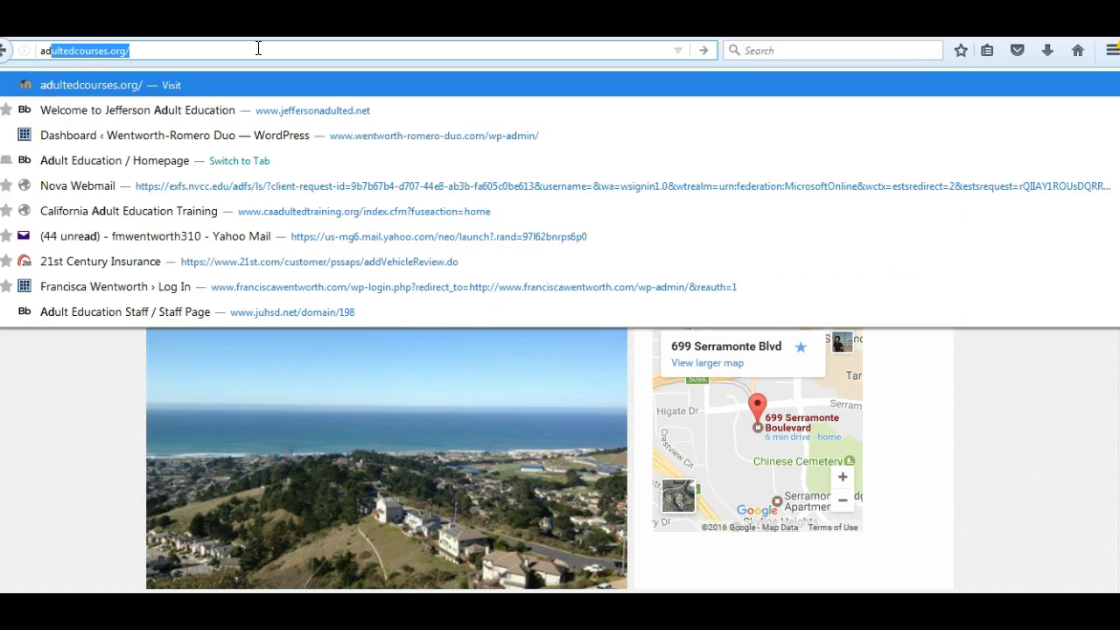
key(Return)
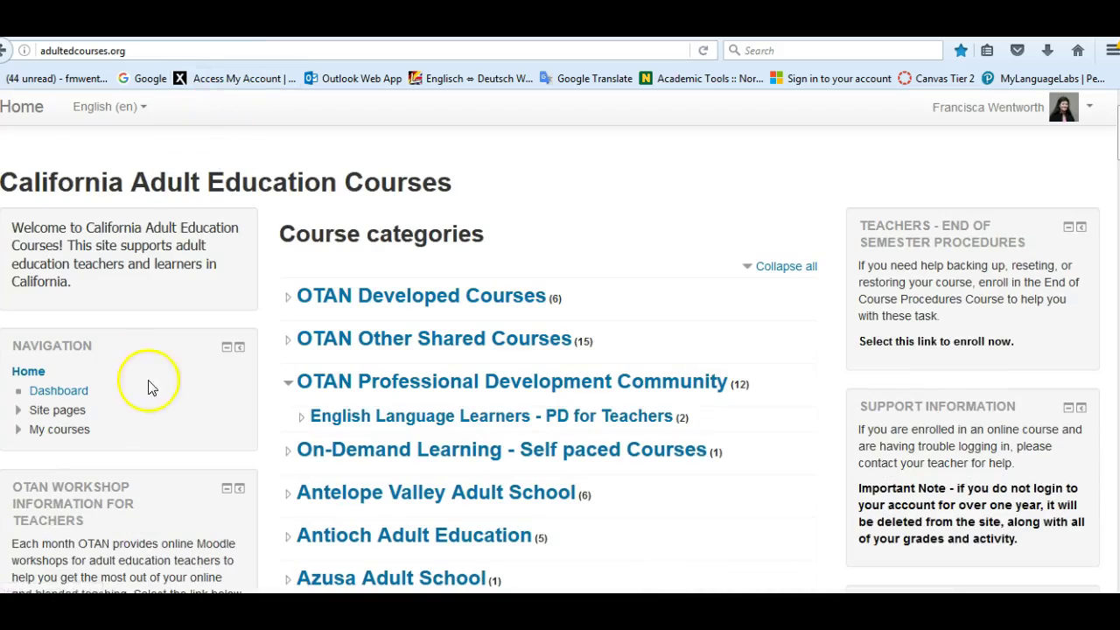
Find Jefferson Adult Education among the course categories and open it.
scroll(171, 254, down, 10)
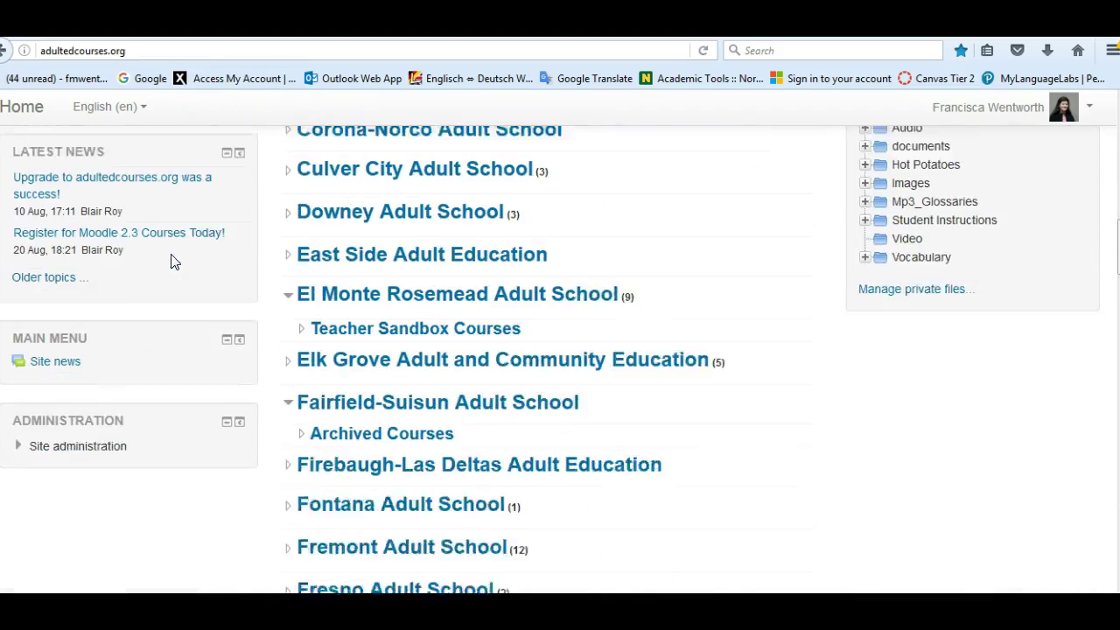
scroll(171, 280, down, 1)
click(169, 318)
scroll(171, 318, up, 9)
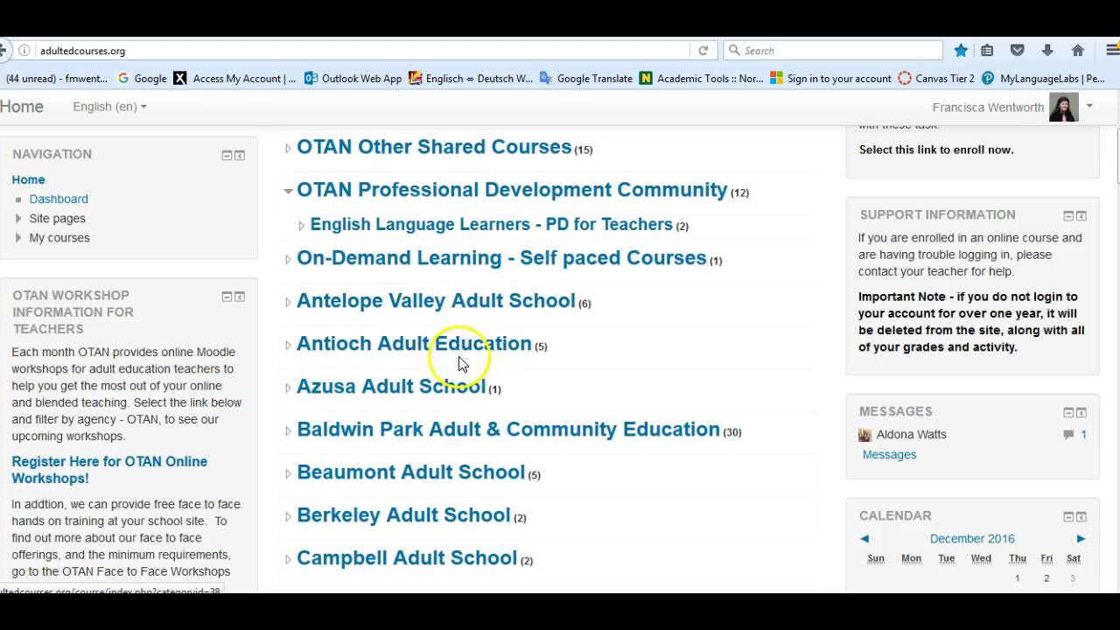
scroll(432, 355, down, 10)
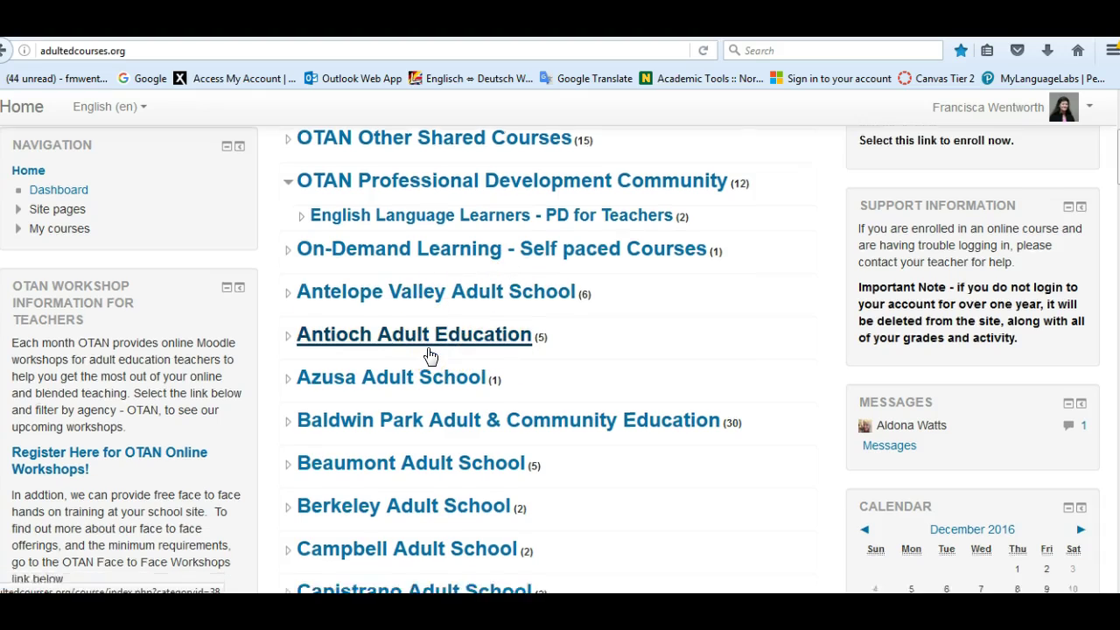
scroll(451, 339, down, 6)
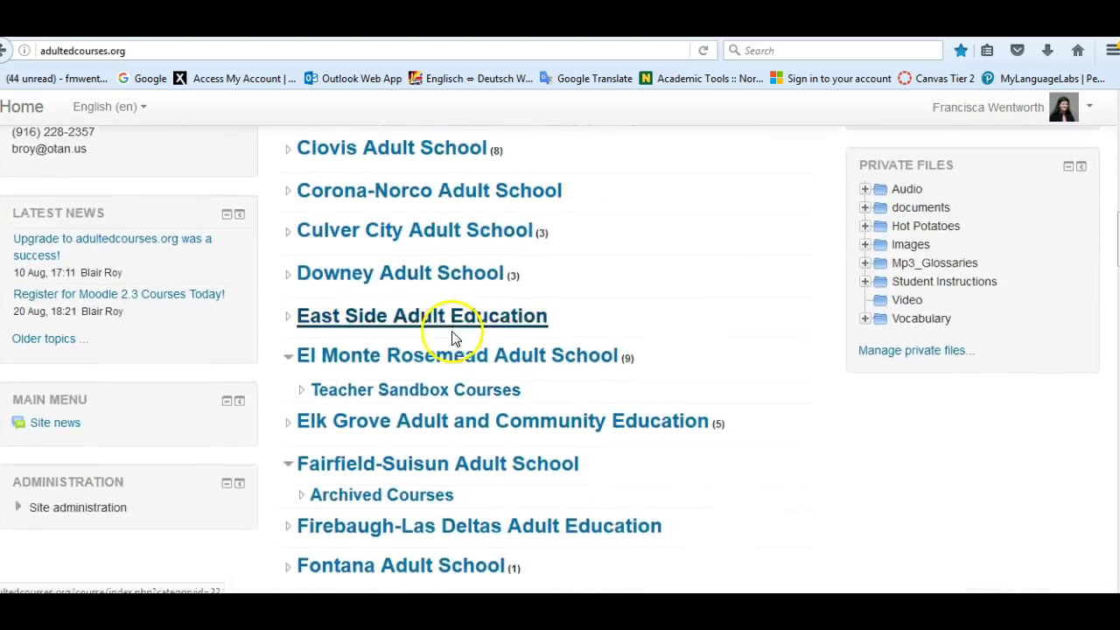
scroll(464, 342, down, 5)
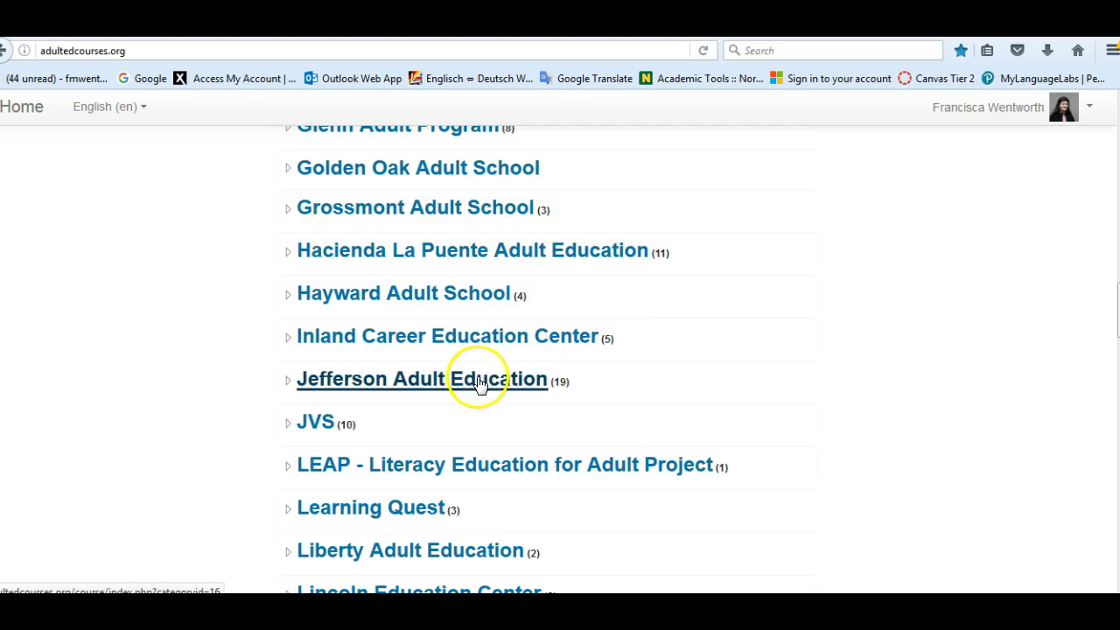
click(479, 380)
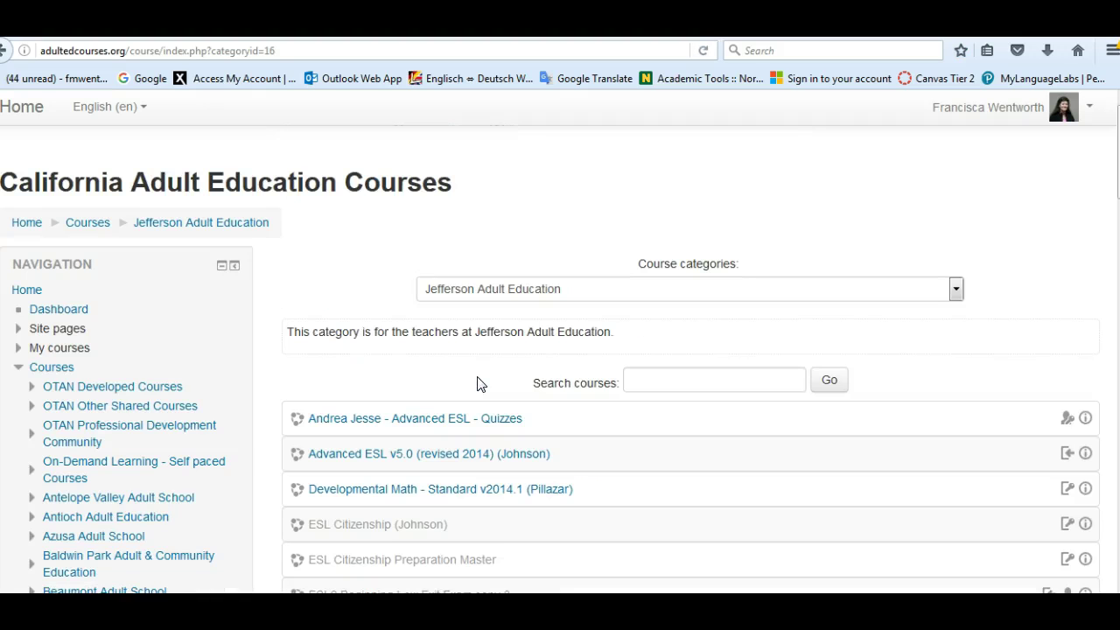
Open the teacher's Sandbox course from the category's course list and switch its editing mode off and on again.
scroll(438, 358, down, 3)
scroll(569, 341, down, 4)
scroll(643, 315, down, 3)
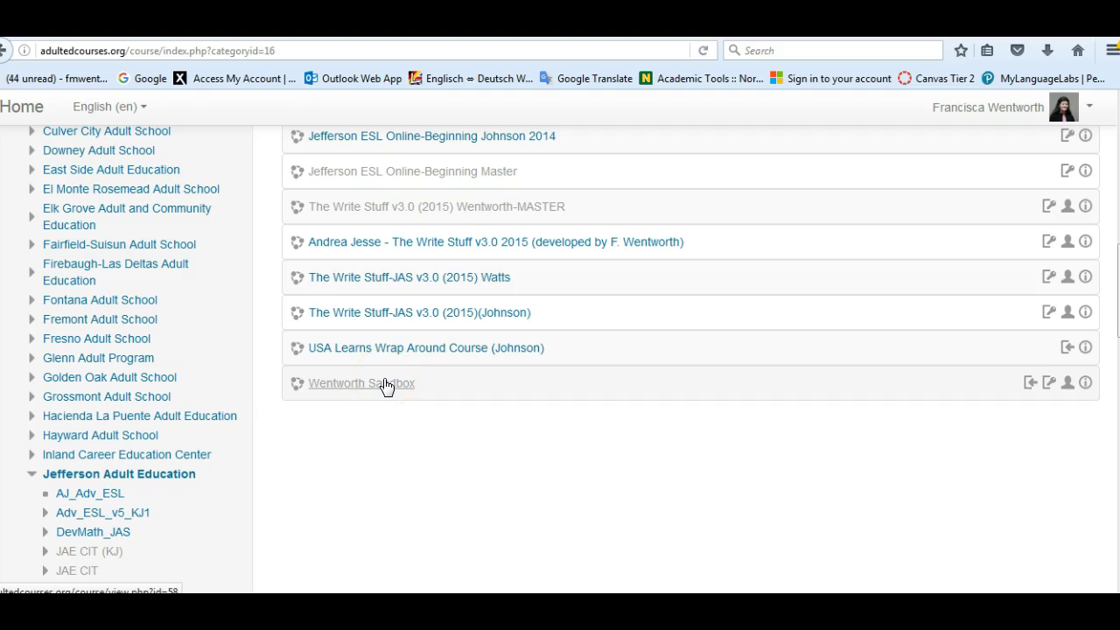
click(385, 388)
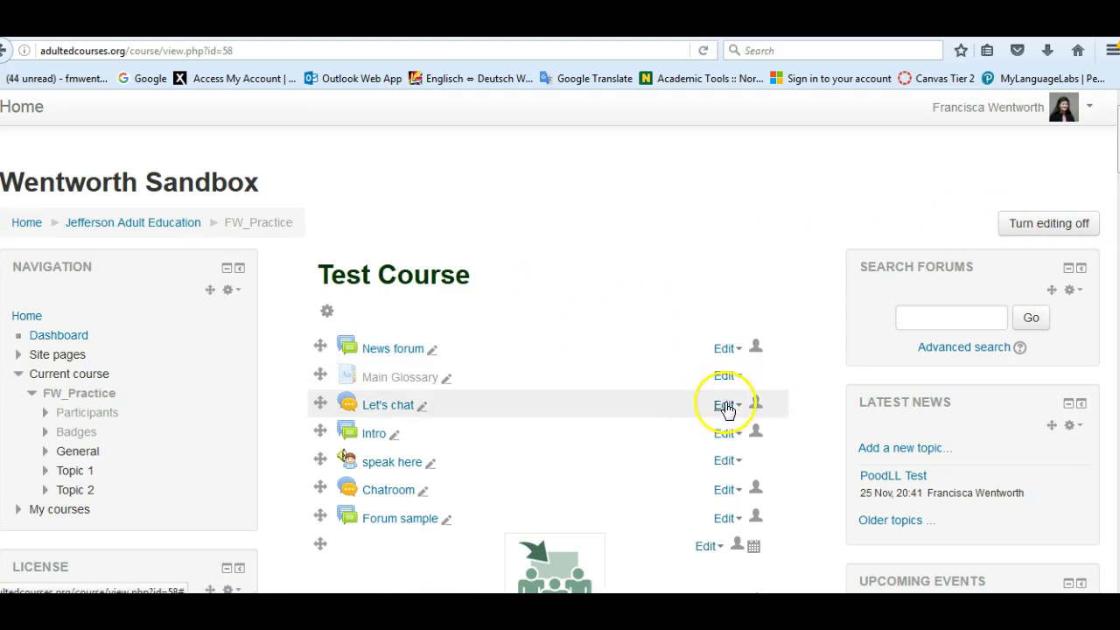
click(1049, 224)
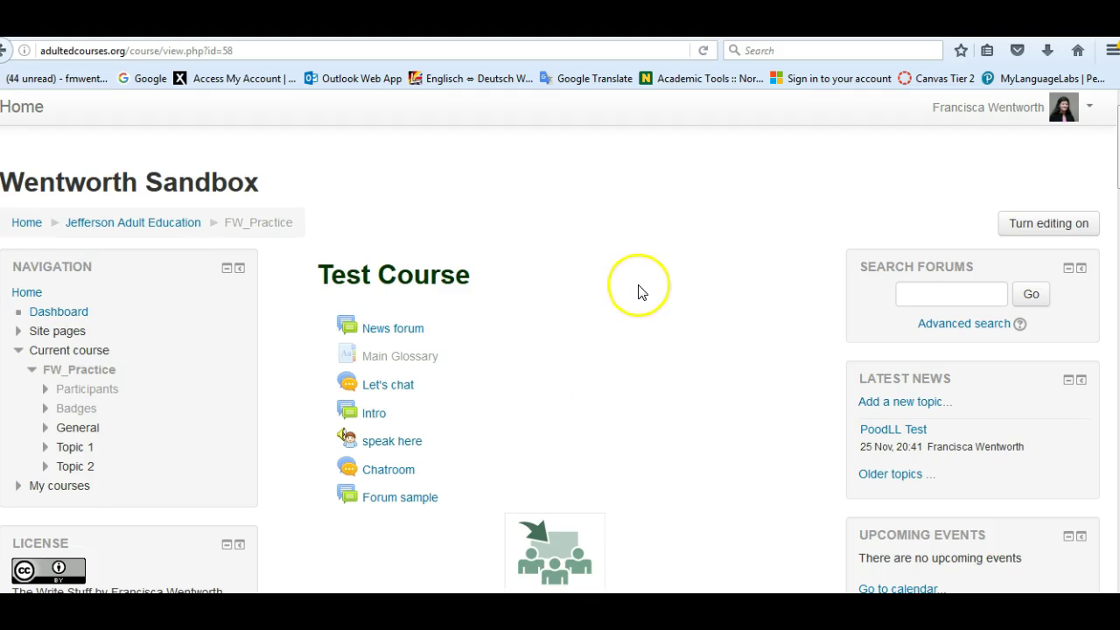
click(1063, 225)
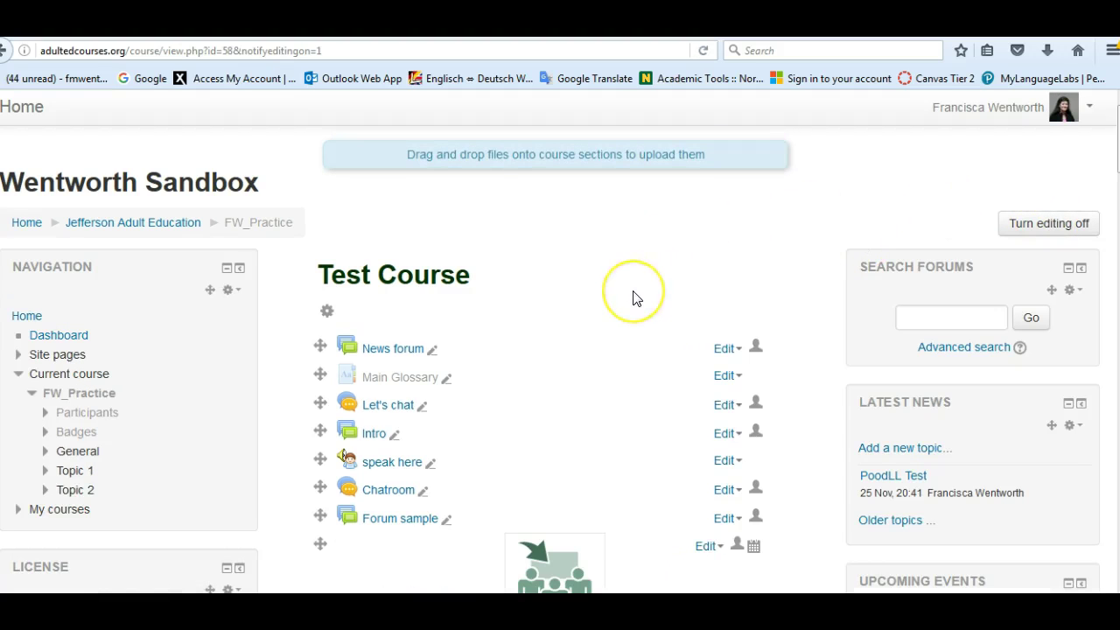
Add a Page resource at the end of the Test Course section, above Topic 1.
scroll(635, 298, down, 7)
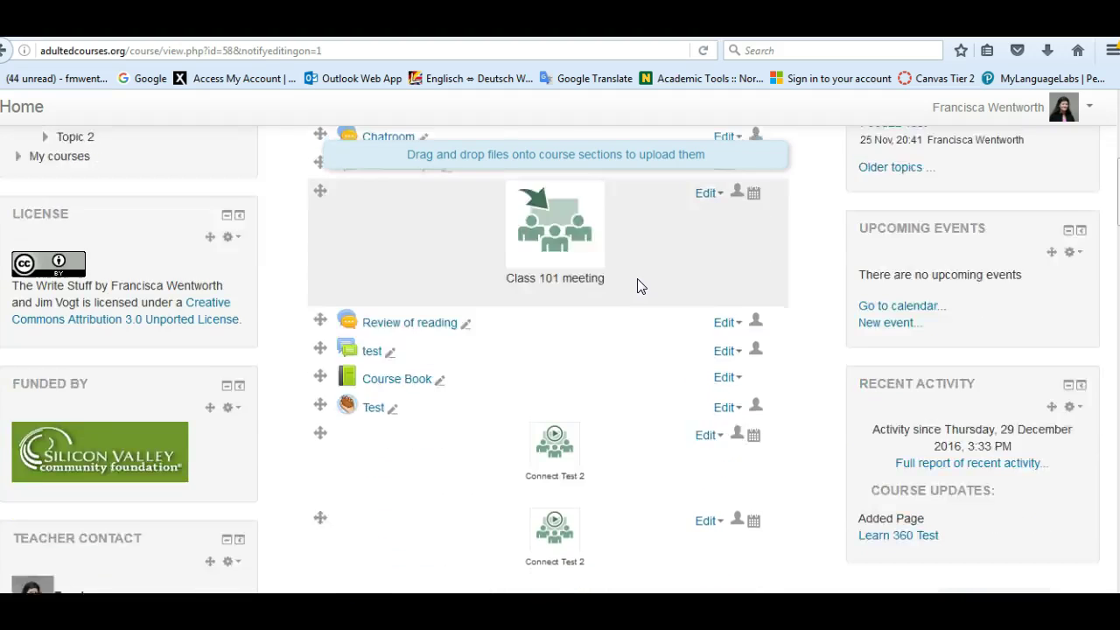
scroll(636, 255, down, 5)
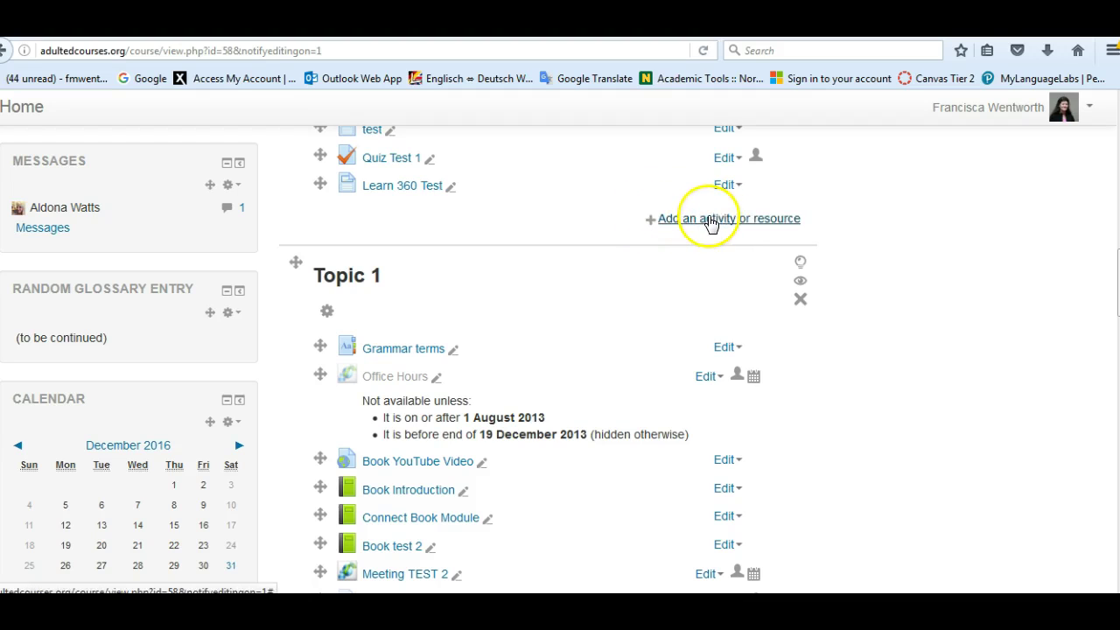
click(710, 218)
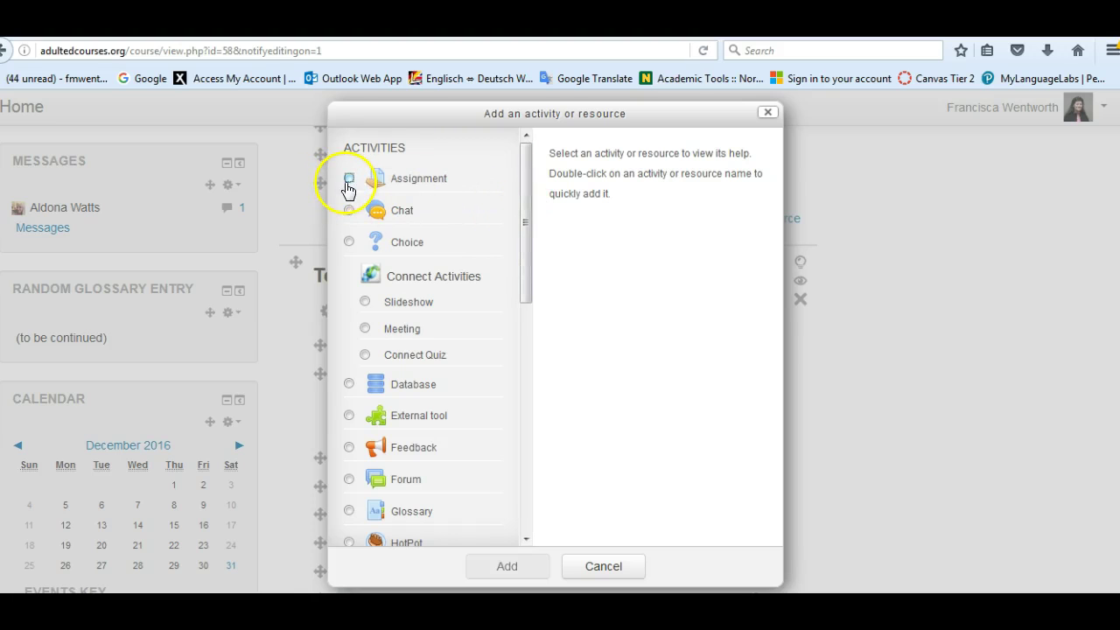
drag(527, 179, 518, 446)
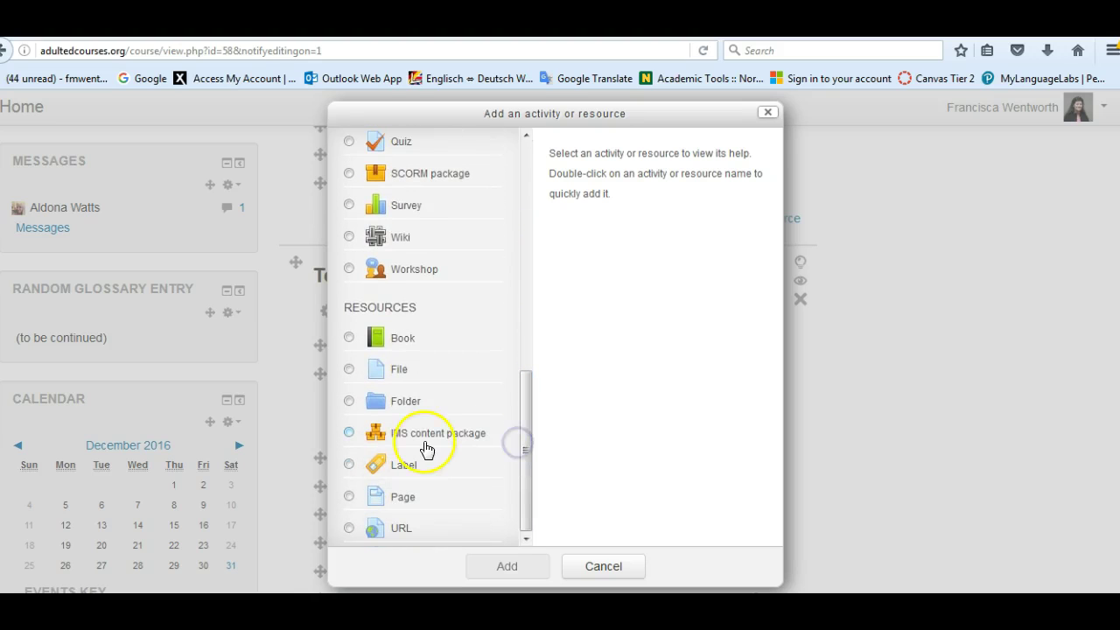
click(350, 497)
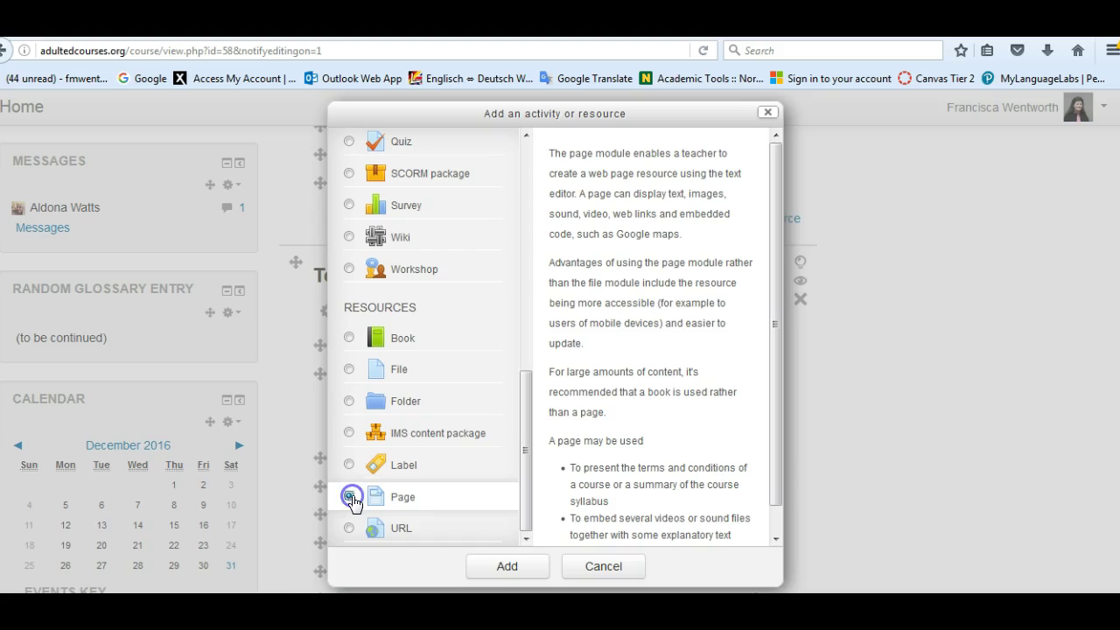
click(512, 566)
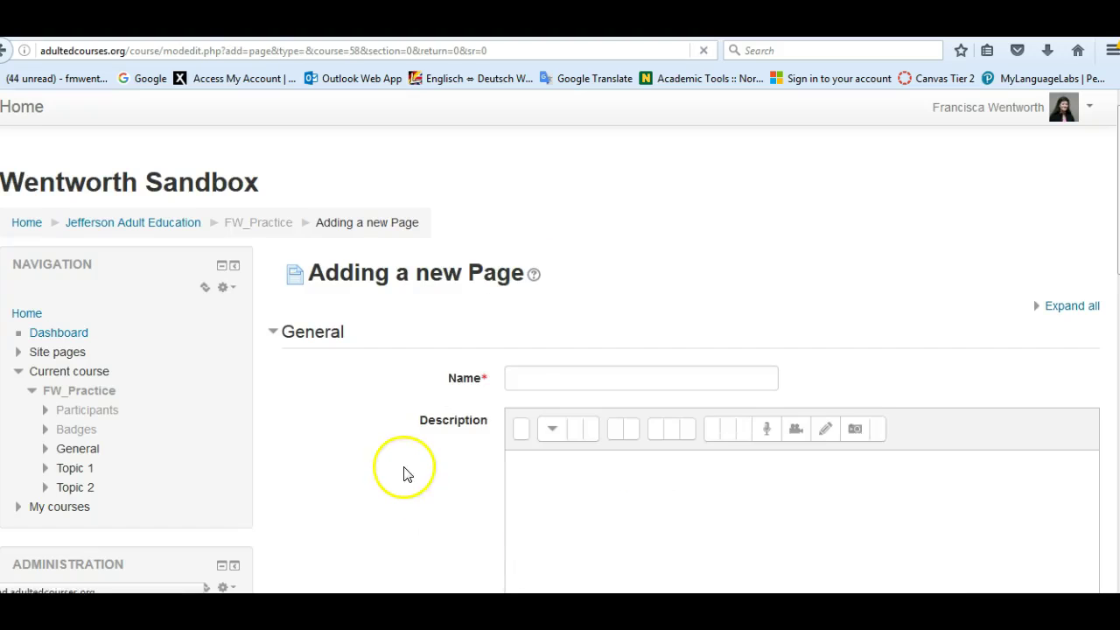
Name the new page "Learn 360 Demo" and enter the description "Using Learn 360".
click(574, 378)
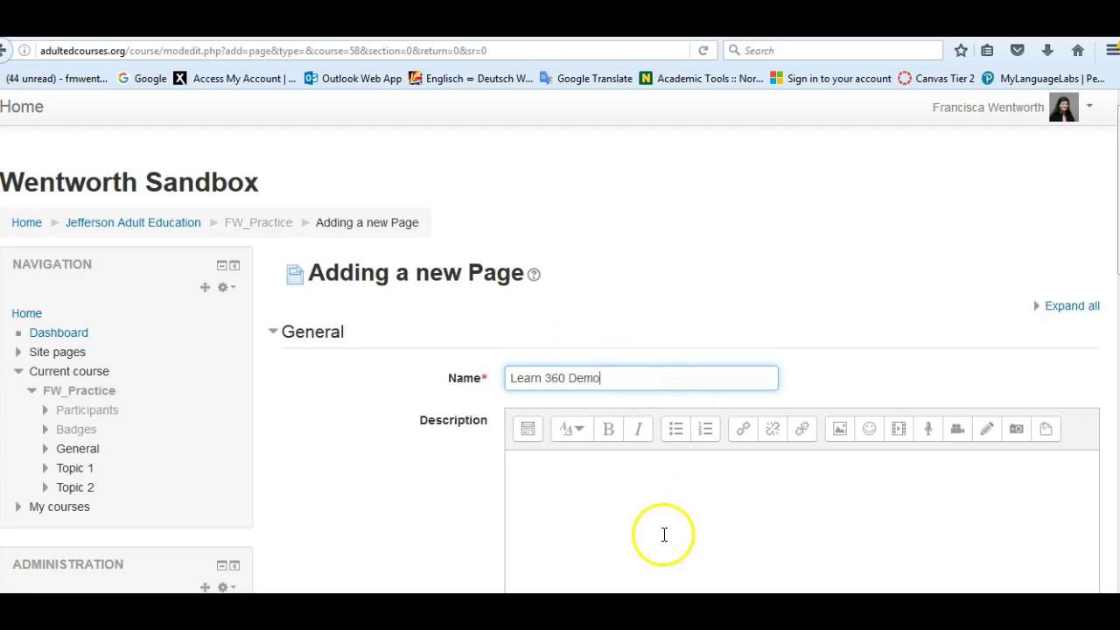
click(637, 498)
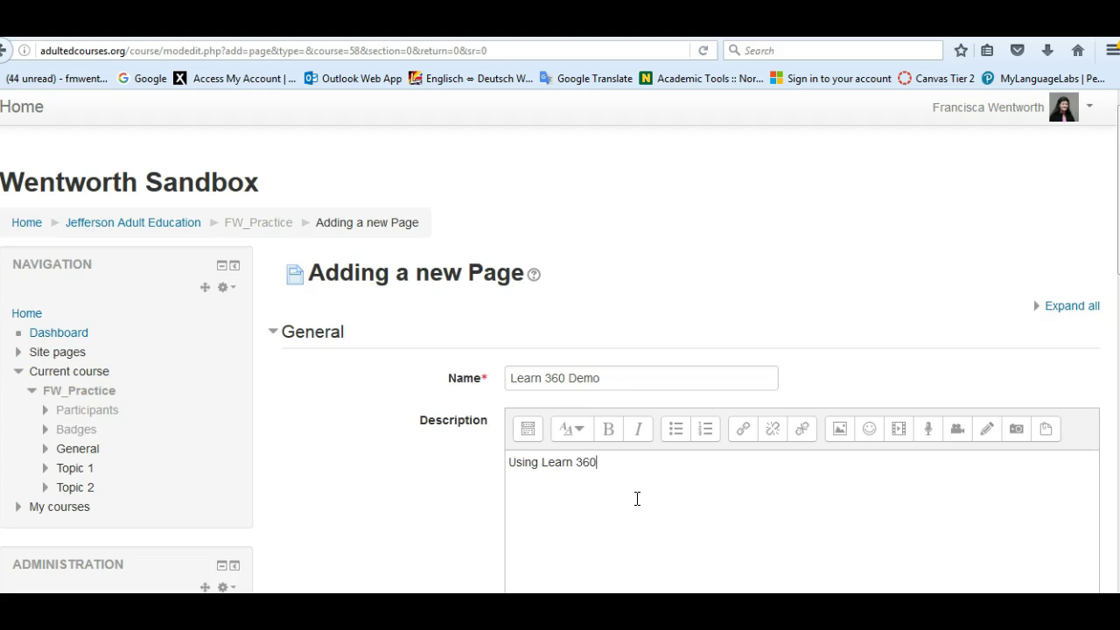
Start inserting media into the page content and choose Learn360 as the repository to browse.
scroll(680, 368, down, 2)
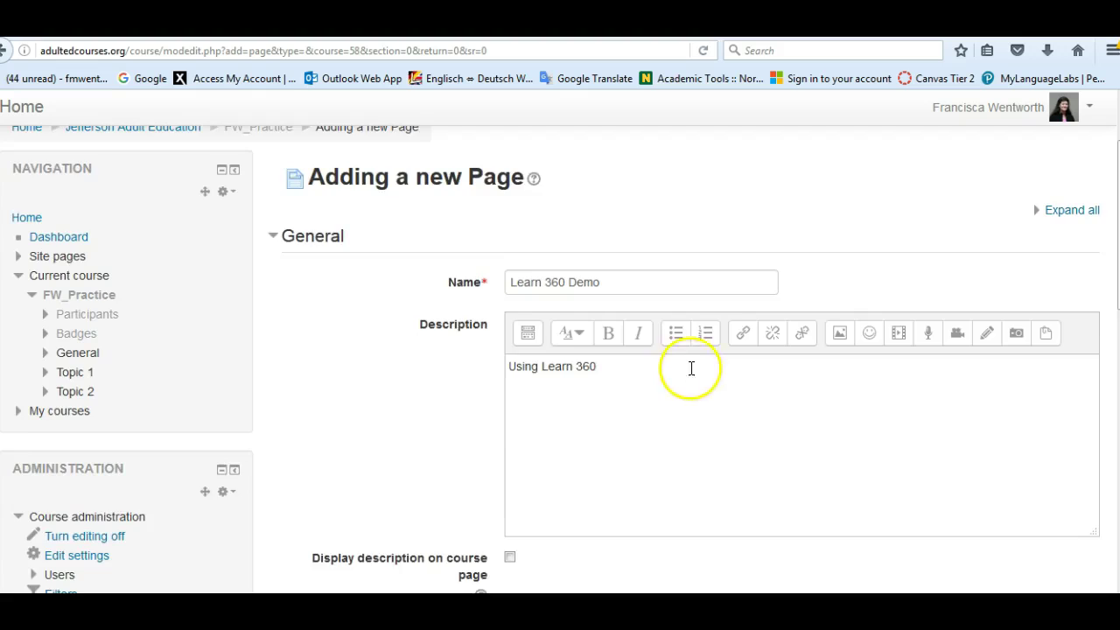
scroll(687, 370, down, 4)
scroll(687, 312, down, 4)
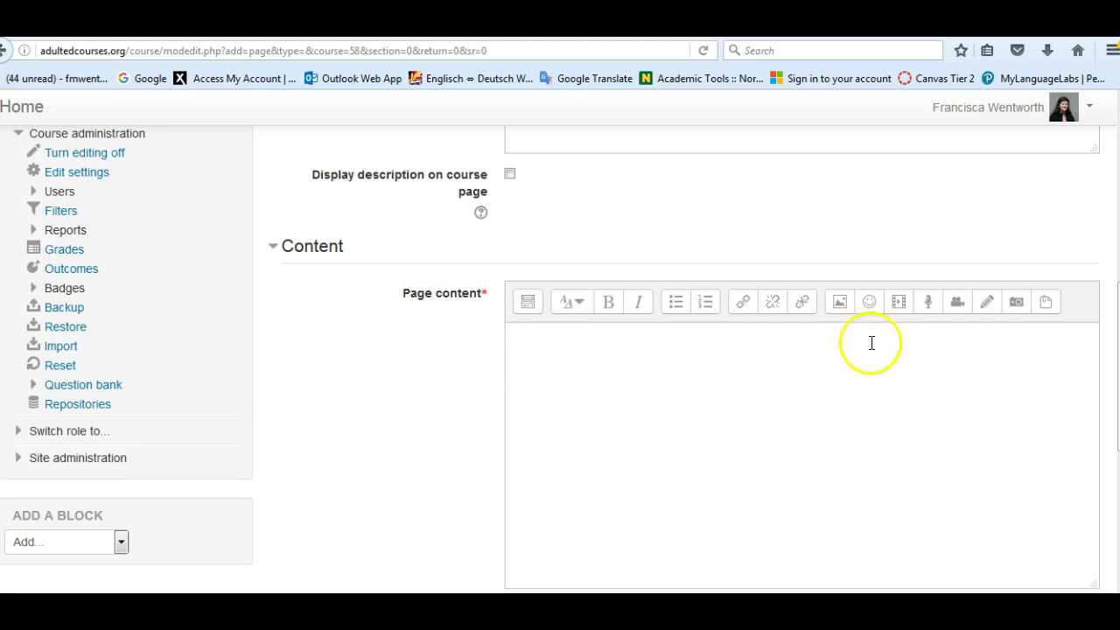
click(899, 302)
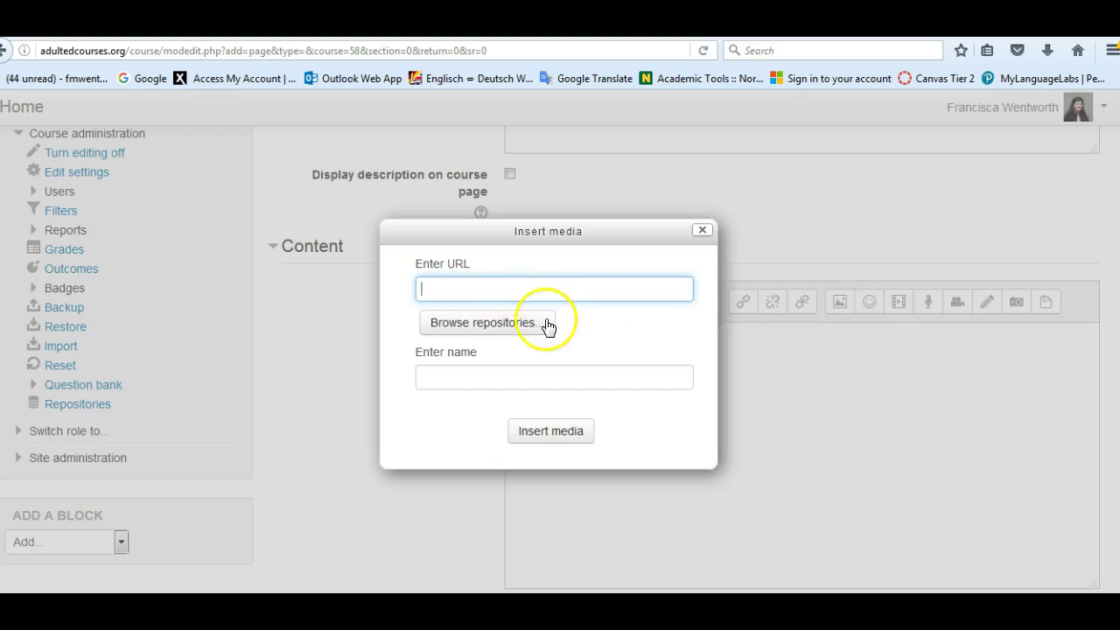
click(501, 324)
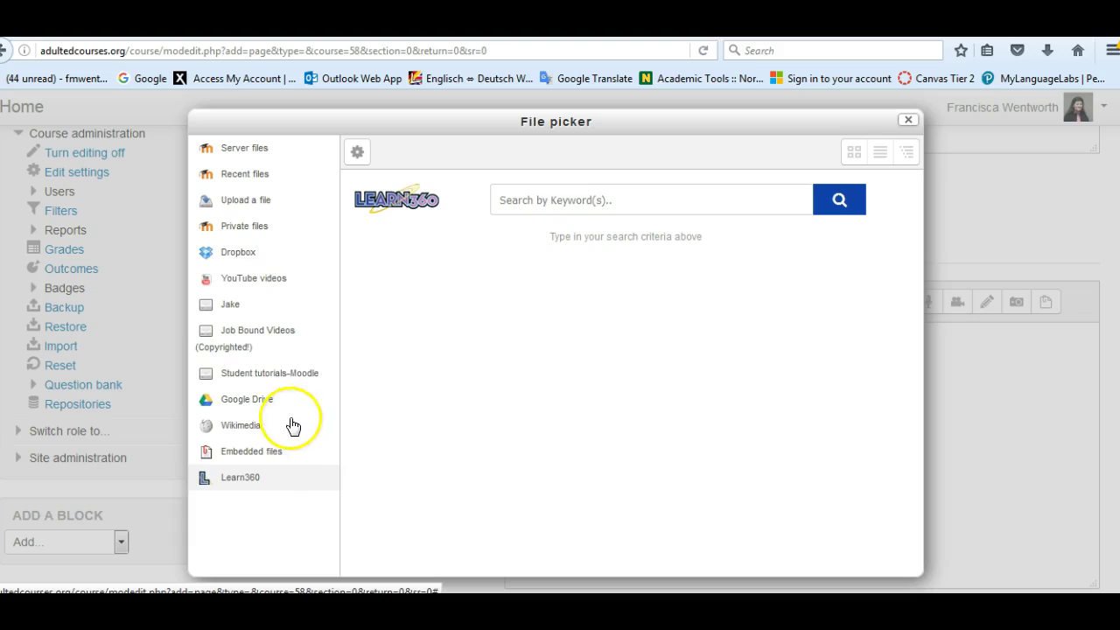
click(251, 479)
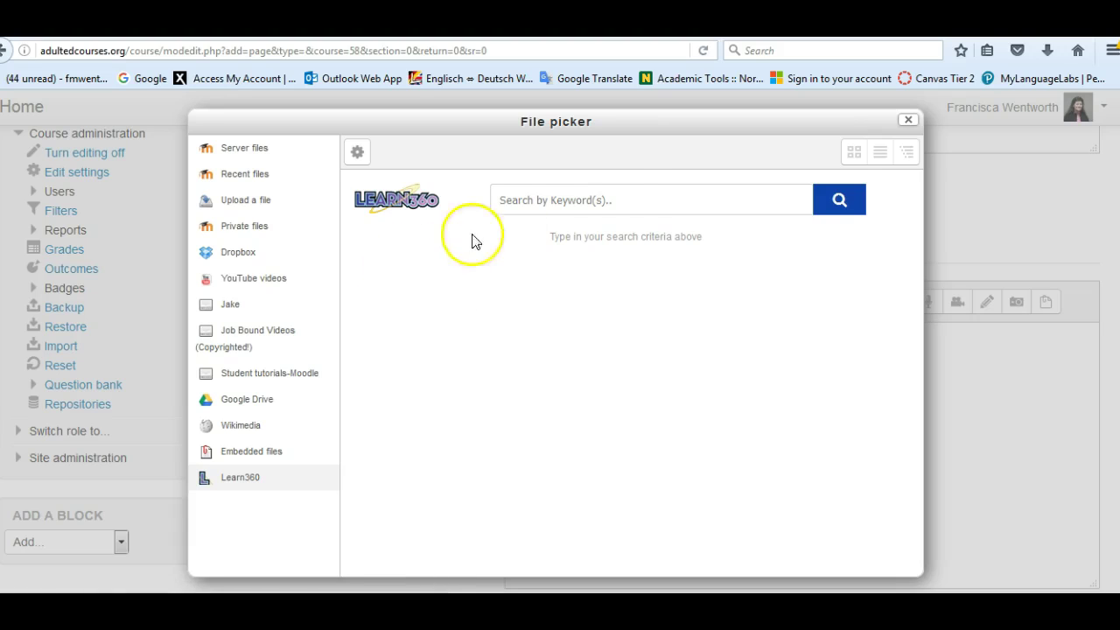
Search the Learn360 repository for "Job Interviews".
click(640, 200)
text(Jobs)
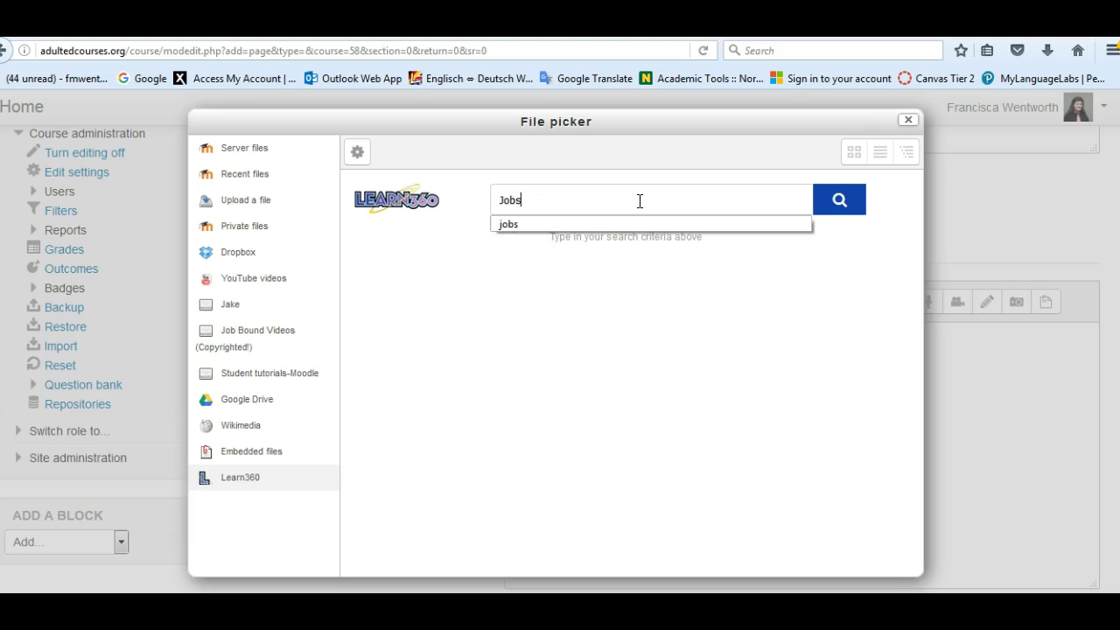
key(BackSpace)
key(BackSpace)
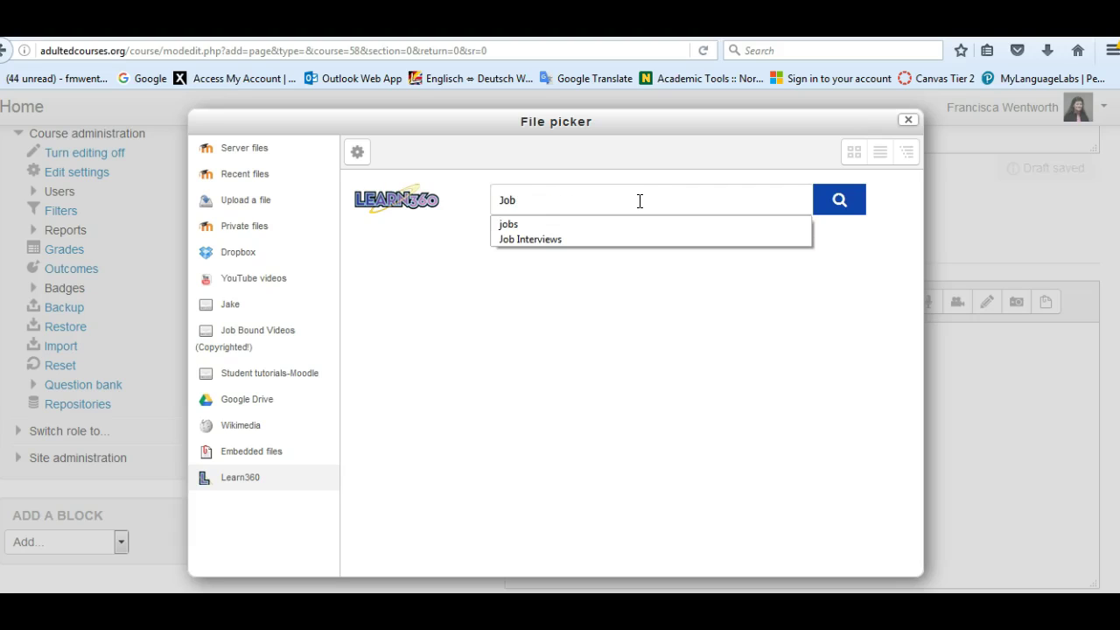
click(551, 239)
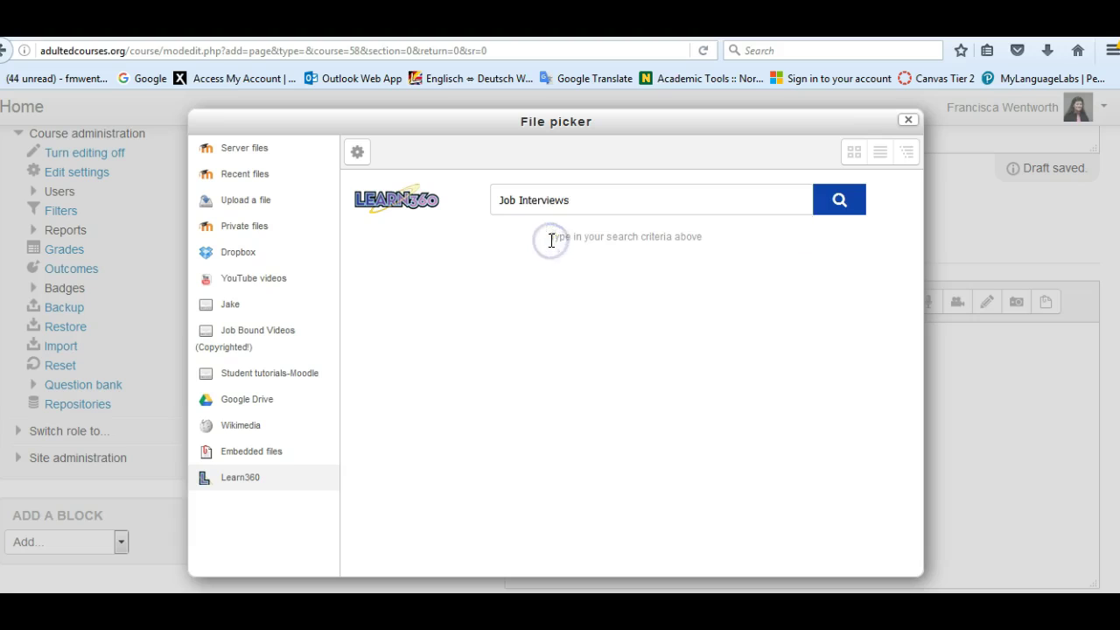
click(838, 201)
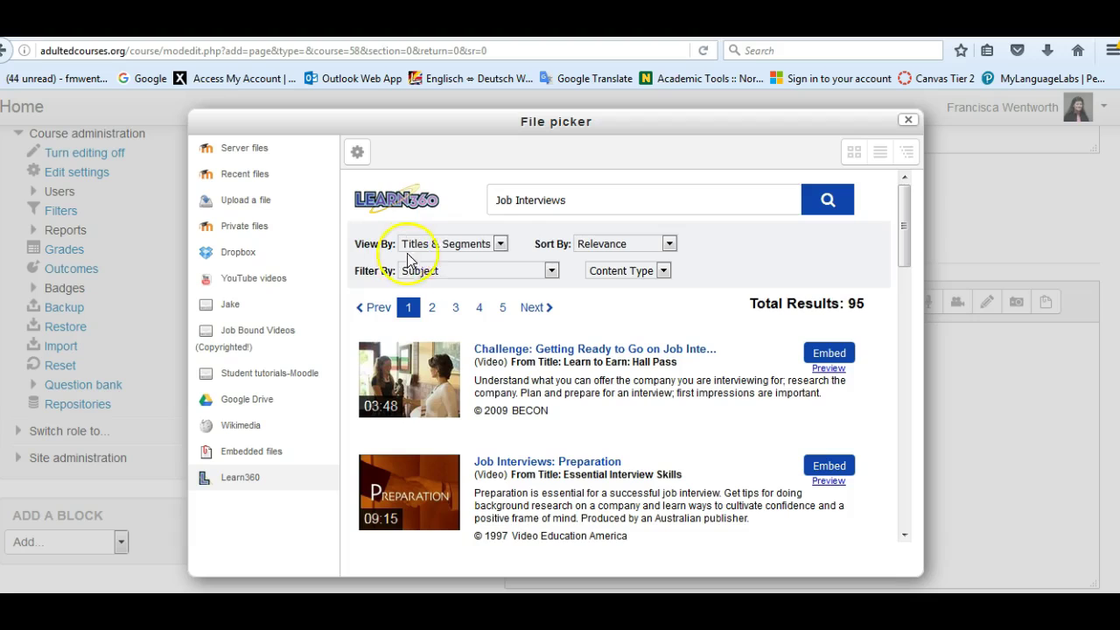
Filter the Learn360 search results by the subject Careers & Job Search and browse the listed videos.
click(501, 244)
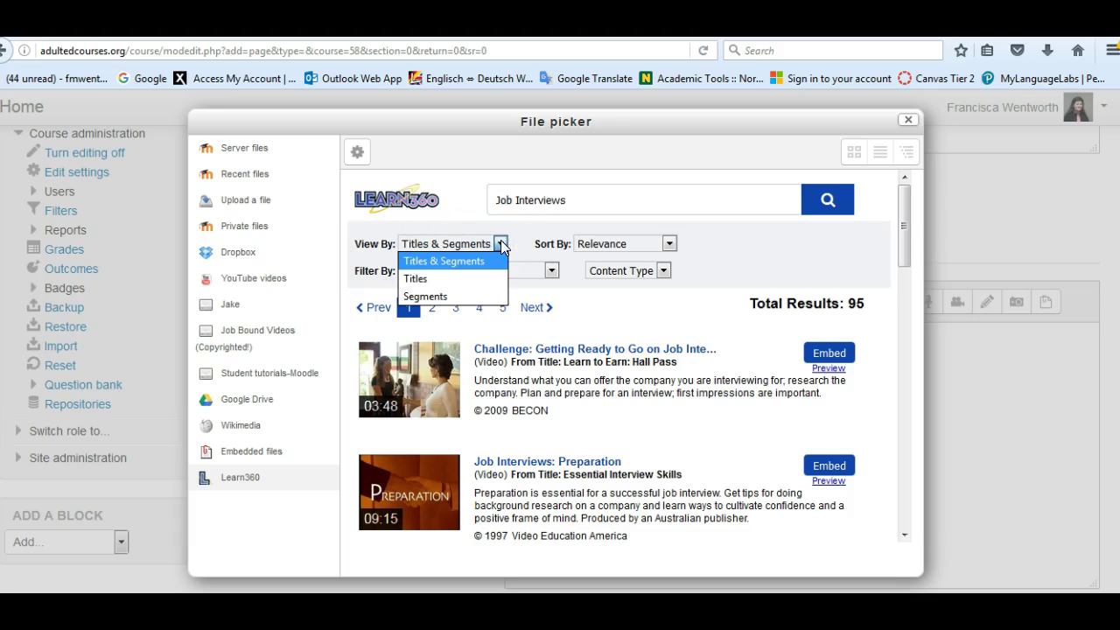
click(500, 244)
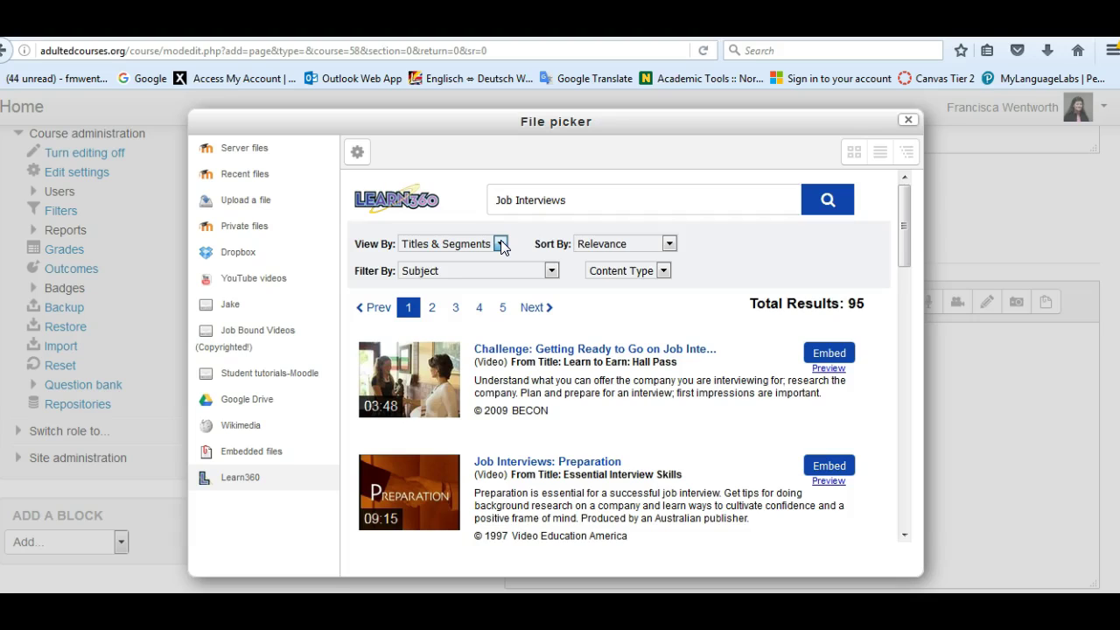
click(664, 271)
click(663, 271)
click(551, 272)
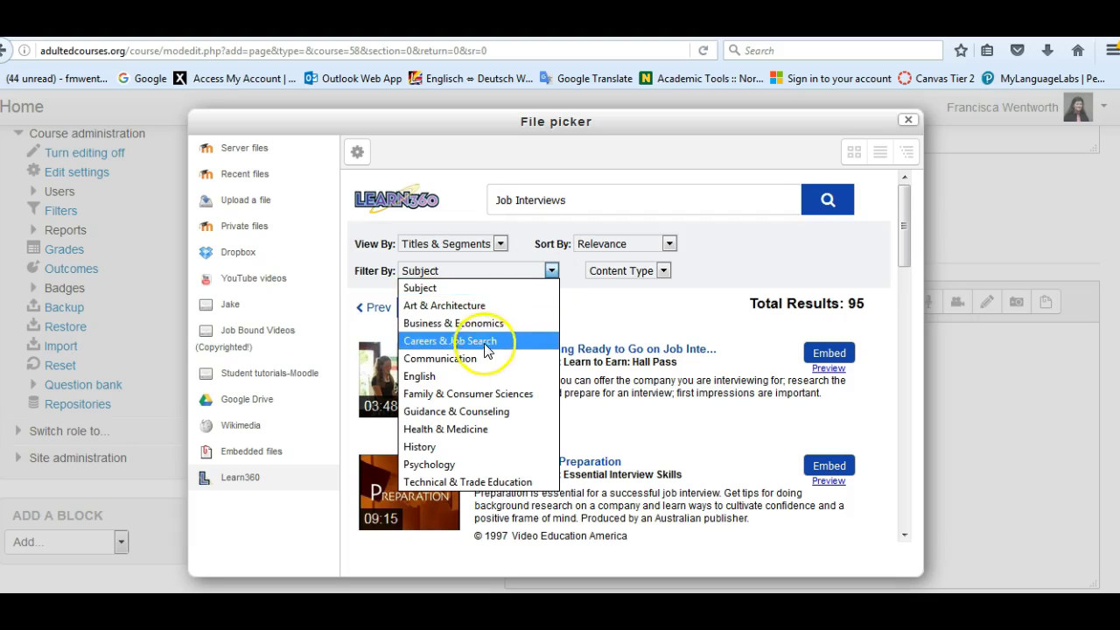
click(450, 340)
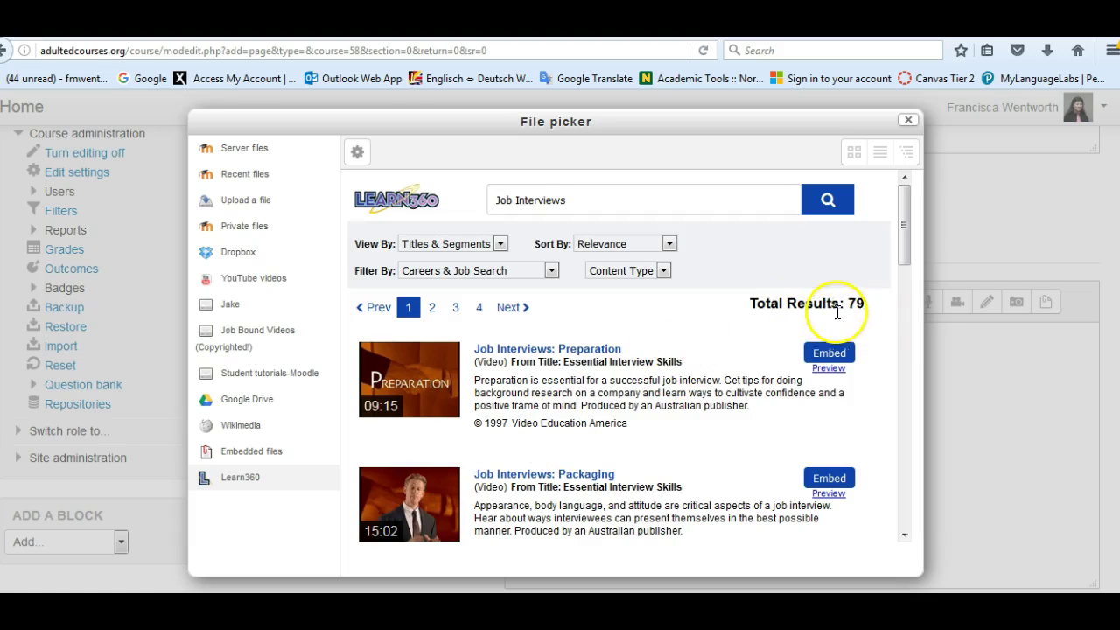
drag(903, 244, 895, 296)
drag(895, 298, 913, 262)
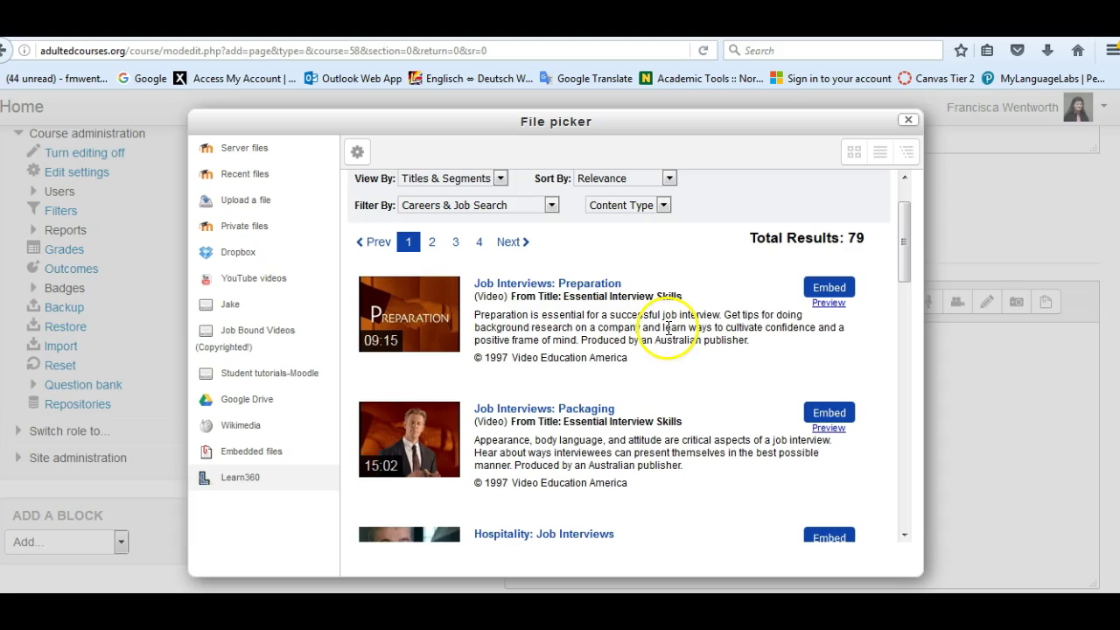
Embed the Learn360 video "Job Interviews: Preparation" in the page content, keeping the name "Job Interviews Preparation.mp4".
click(830, 288)
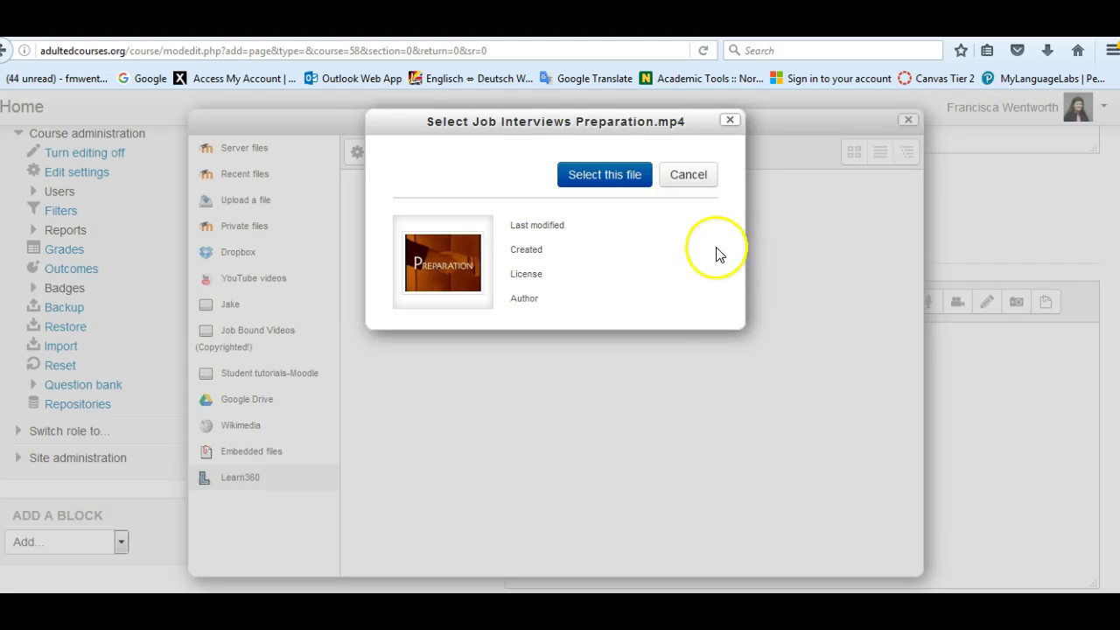
click(607, 174)
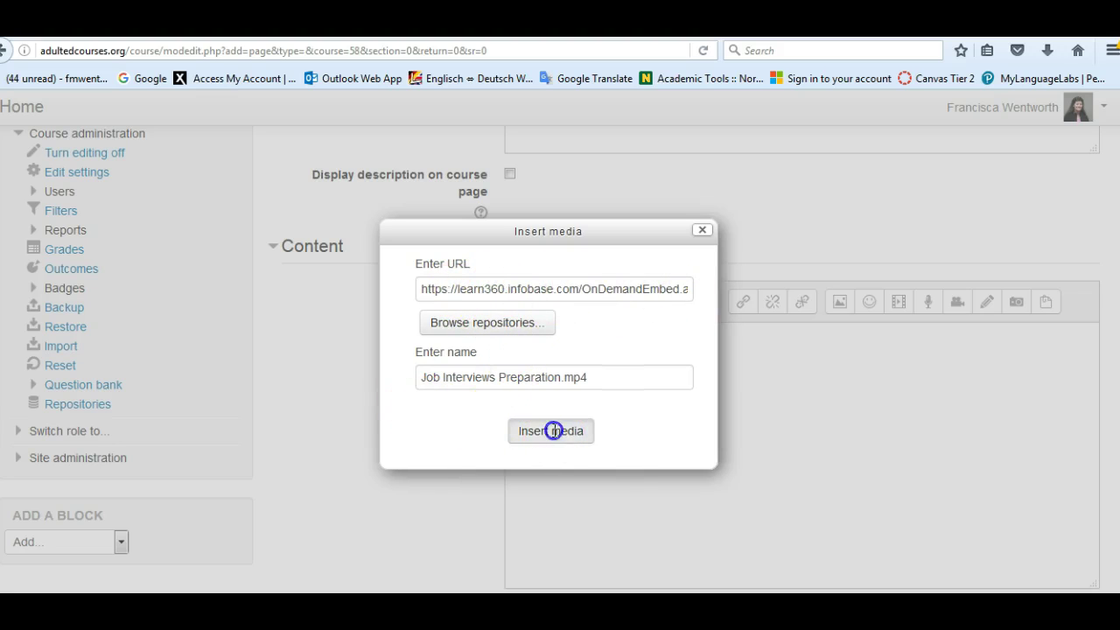
click(553, 430)
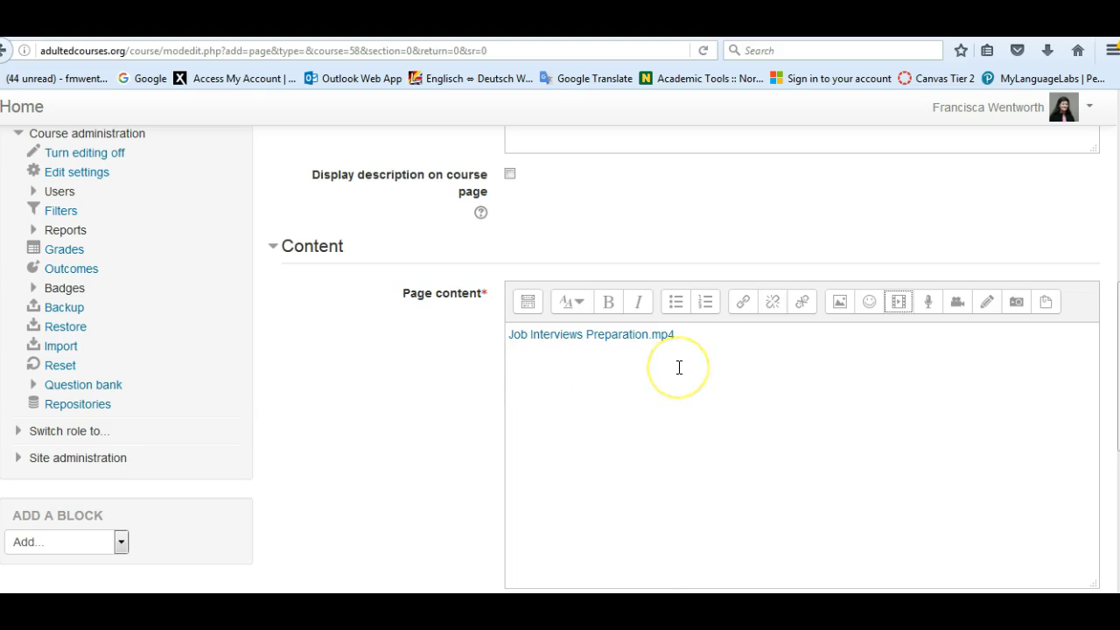
Save the new page and display it with its embedded video.
scroll(646, 384, down, 7)
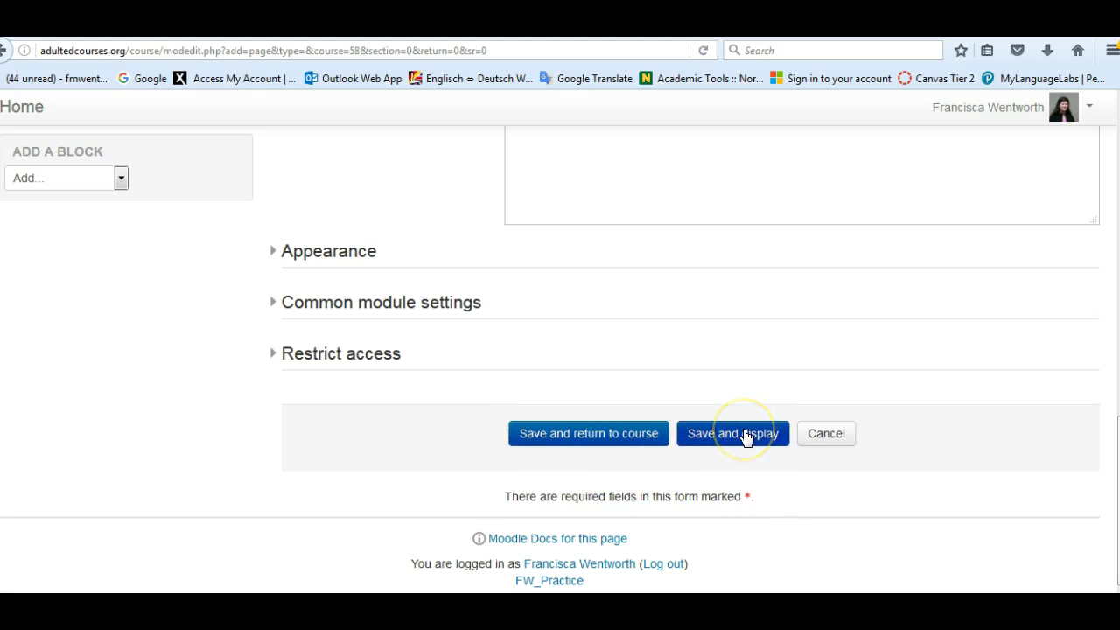
click(744, 434)
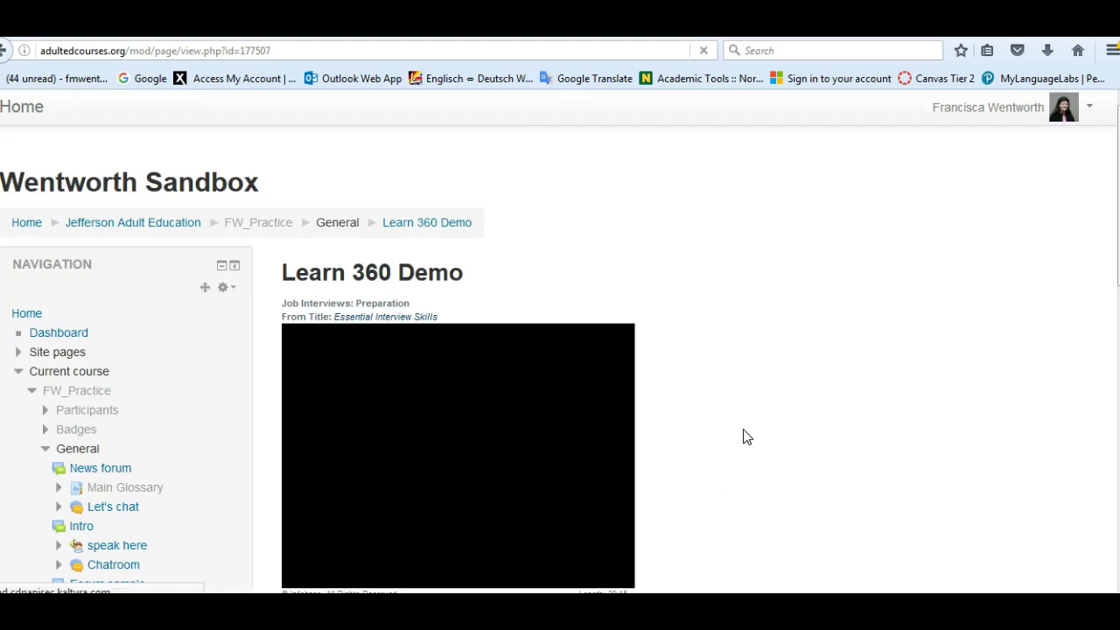
scroll(730, 375, down, 2)
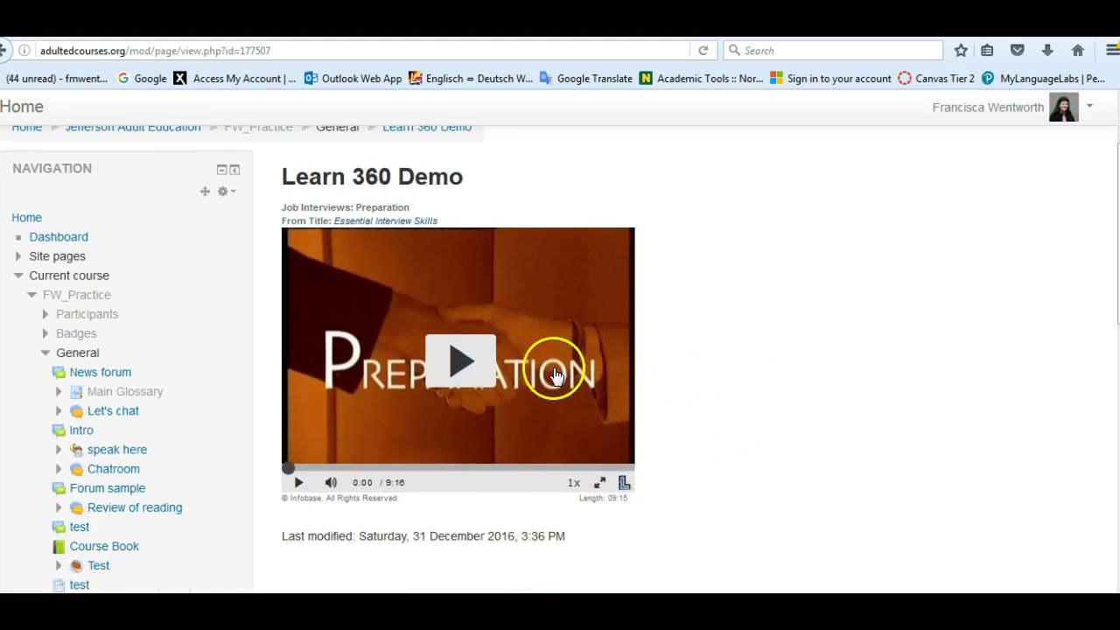
Check the embedded "Job Interviews: Preparation" video player and look over the rest of the displayed page.
click(462, 367)
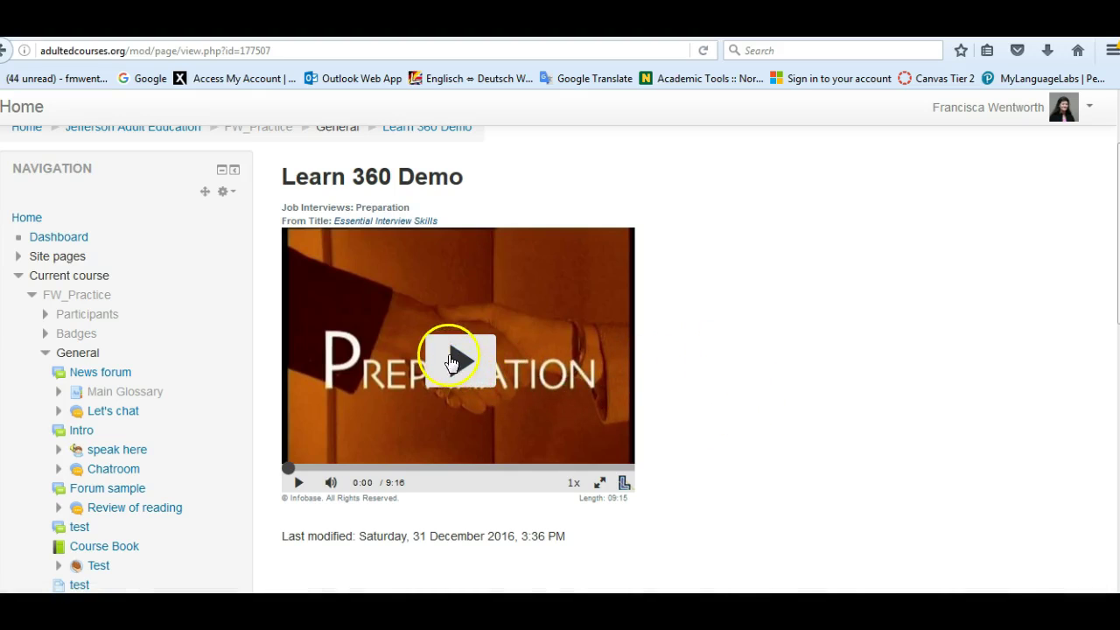
scroll(744, 354, down, 2)
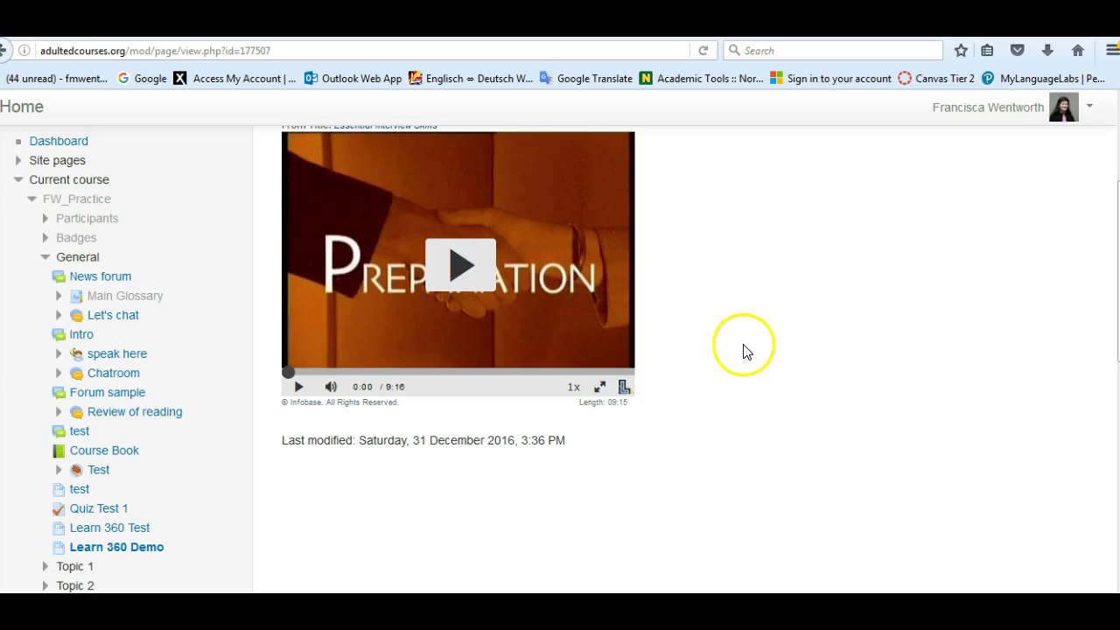
scroll(756, 331, down, 2)
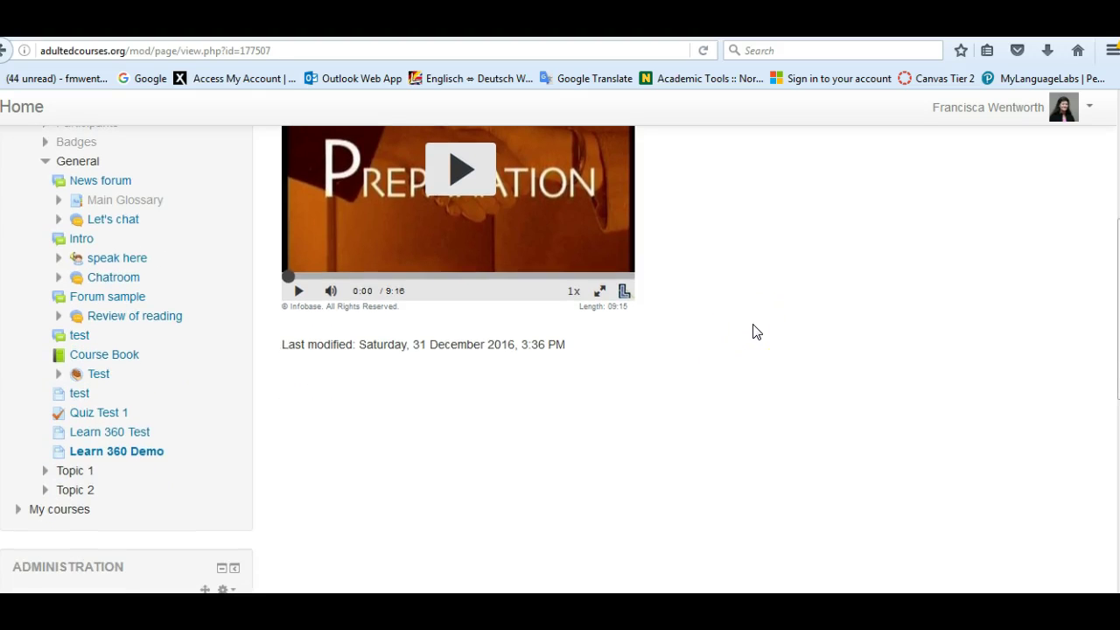
scroll(756, 331, down, 2)
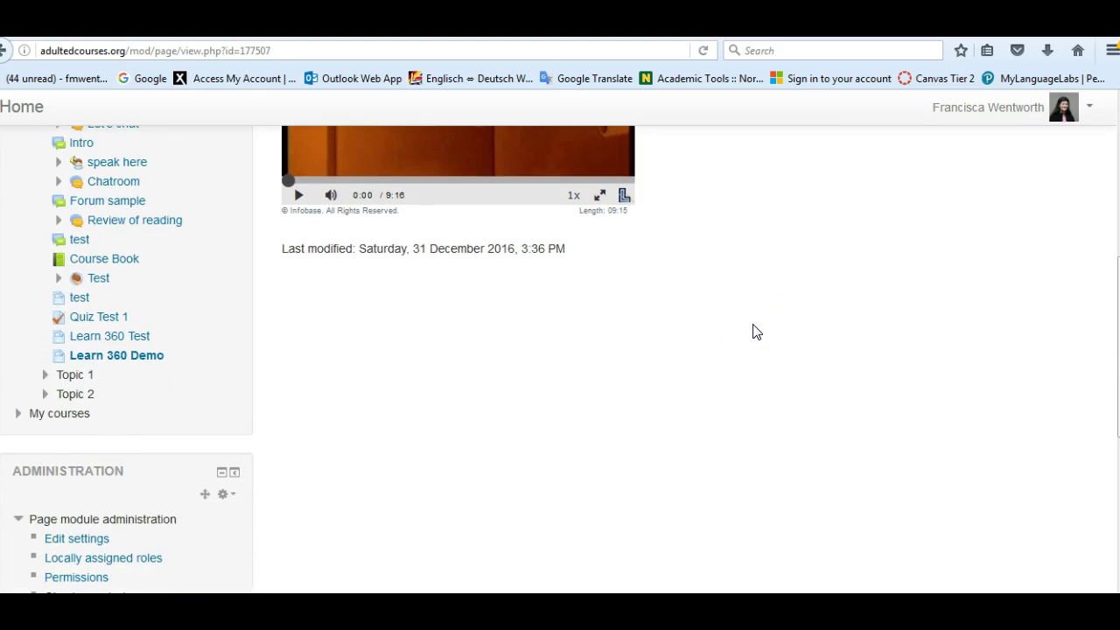